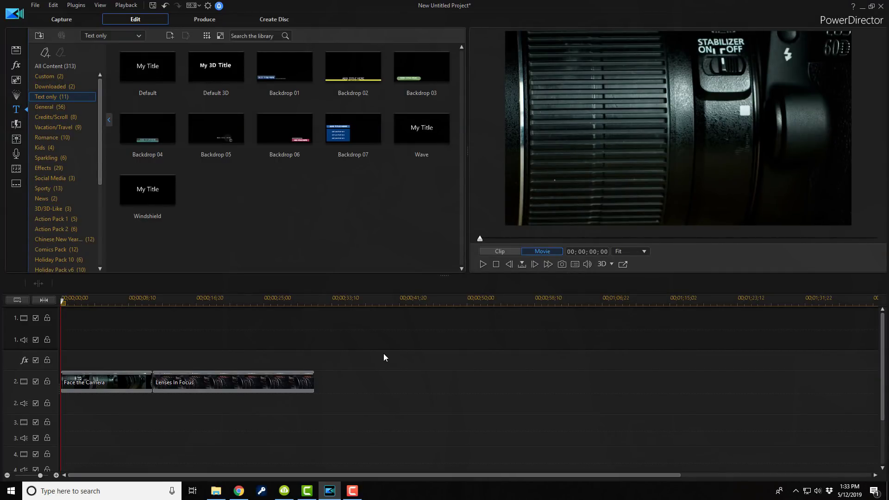
Add the Default 'My Title' title to track 1 at 00;00;06;18 and play the movie to preview it
drag(160, 69, 114, 329)
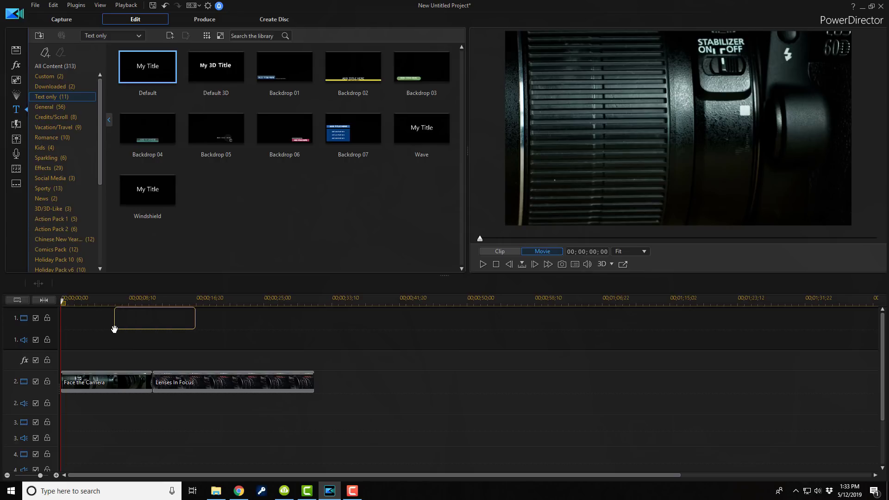
drag(114, 329, 114, 329)
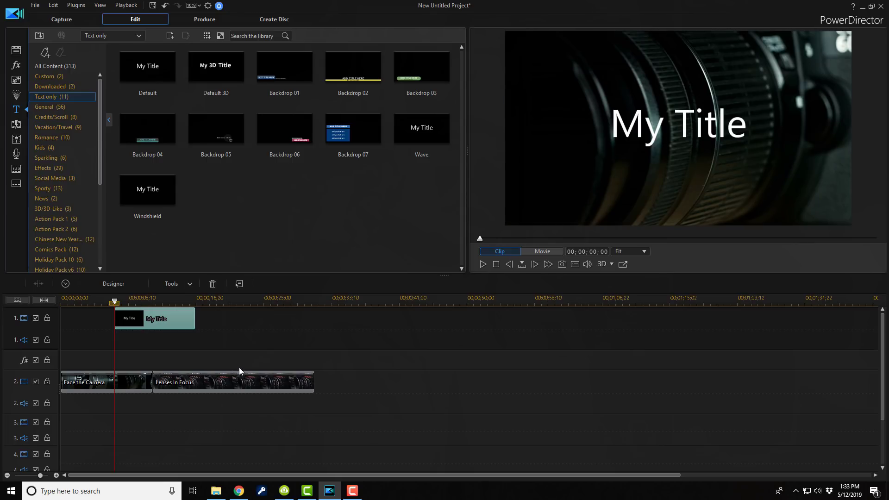
click(222, 363)
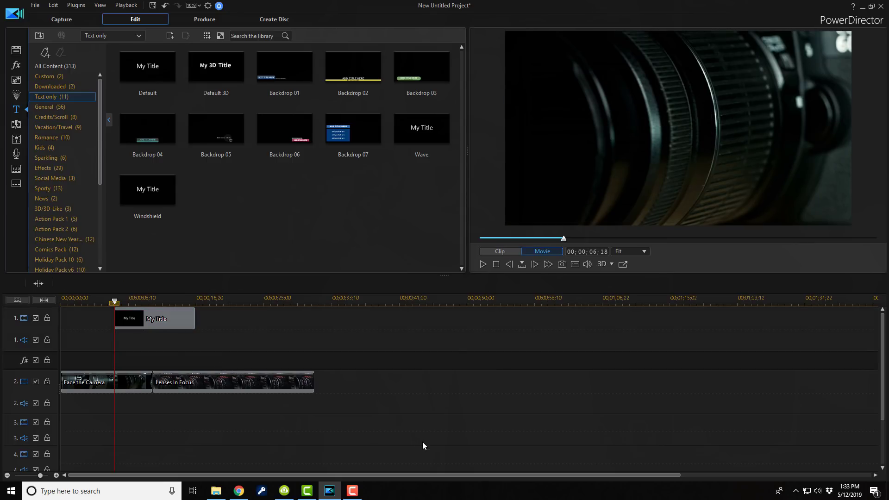
key(space)
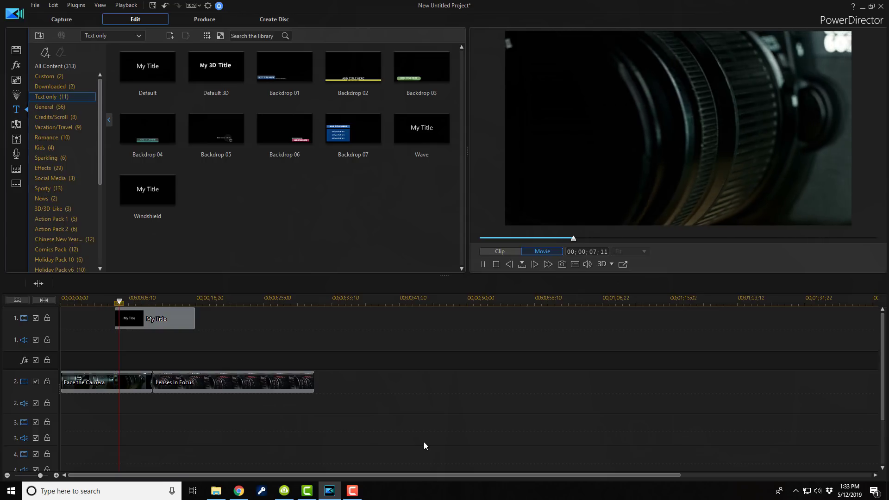
click(182, 324)
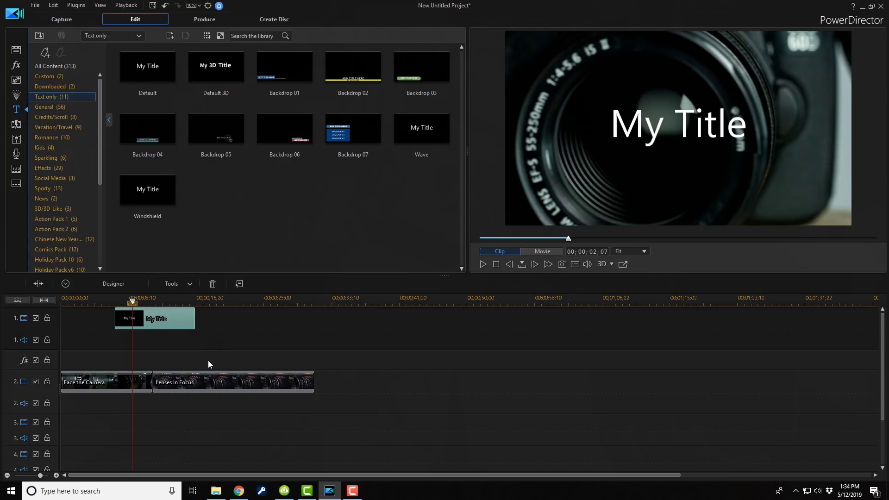
Move the My Title clip from track 1 down to track 3 and play to confirm it shows over the footage
click(220, 357)
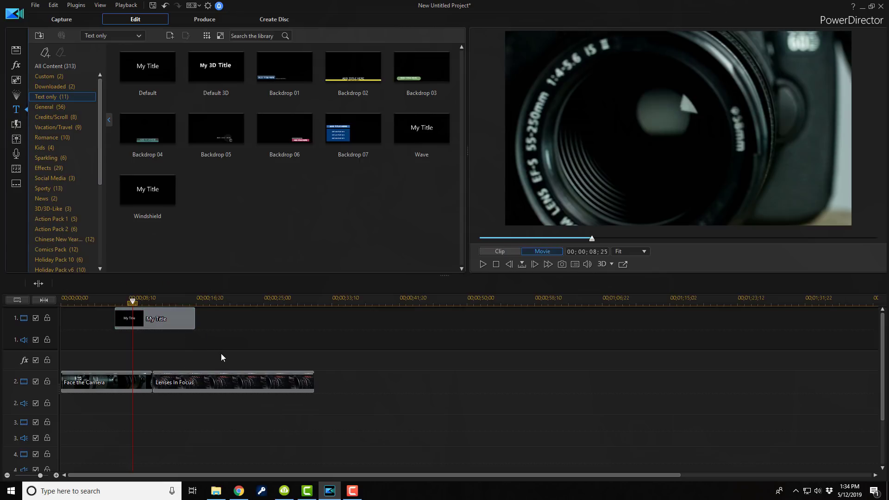
key(space)
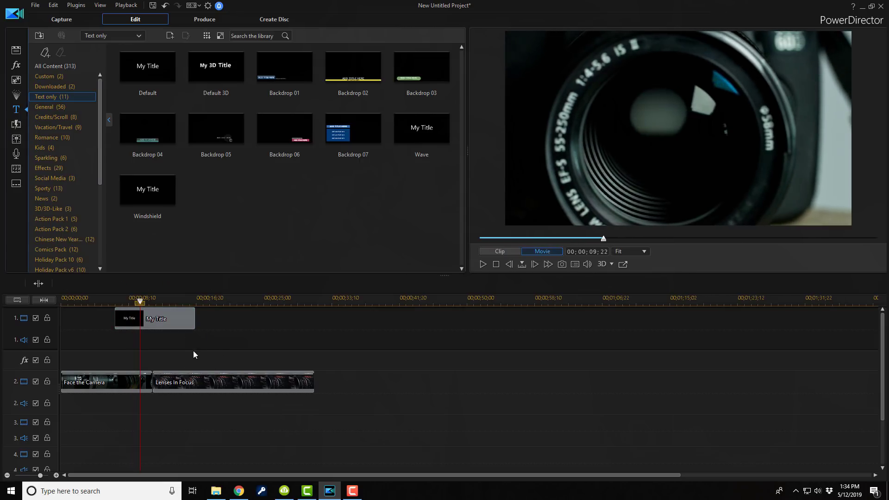
click(186, 323)
drag(186, 324, 181, 422)
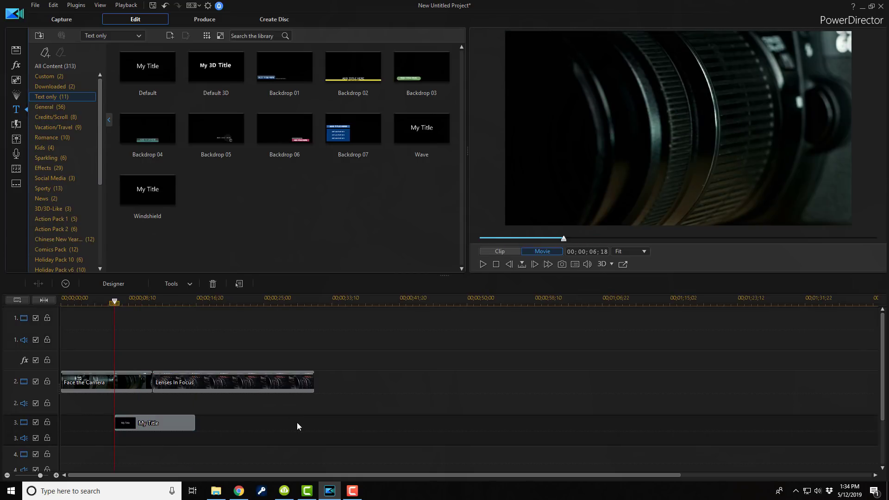
key(space)
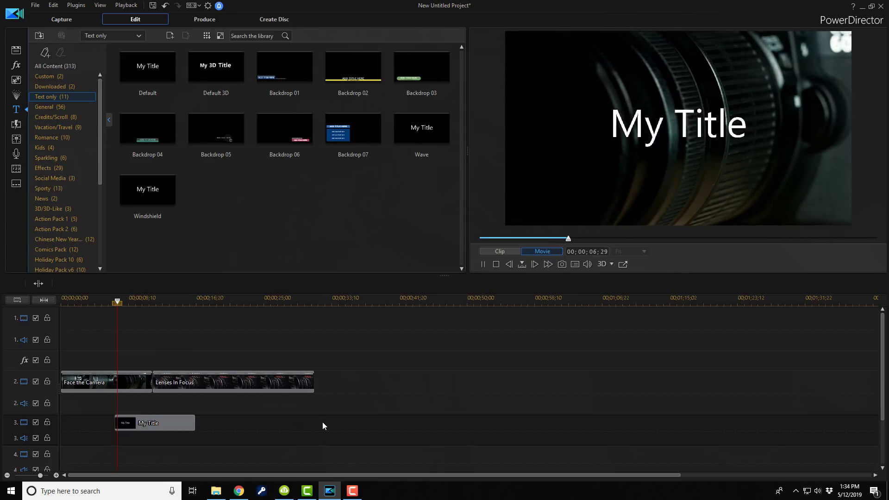
key(space)
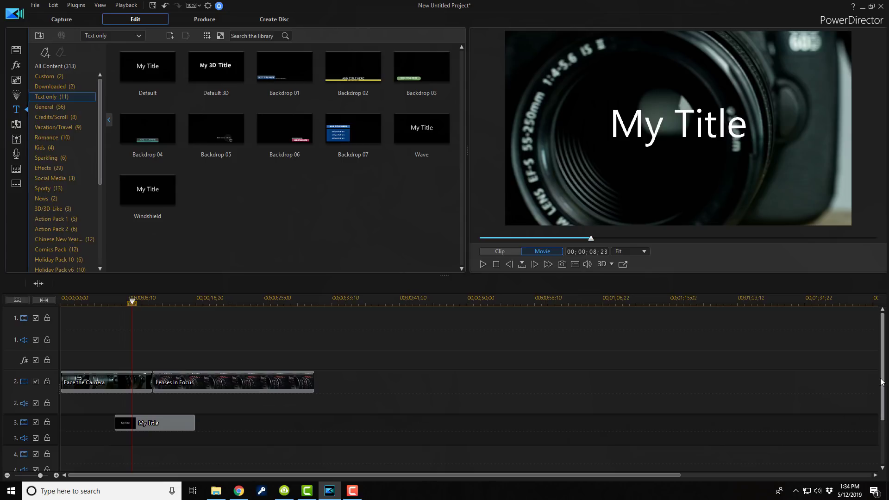
scroll(880, 388, down, 3)
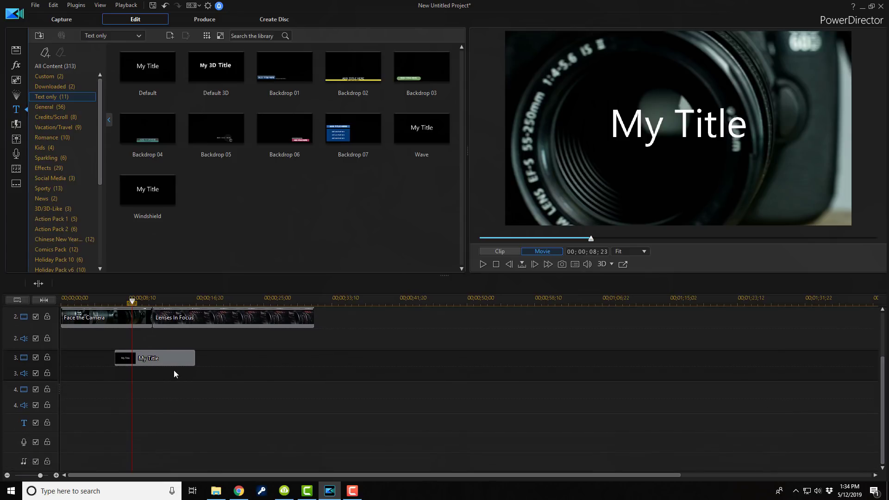
Drag the My Title clip onto the dedicated Title track
click(171, 358)
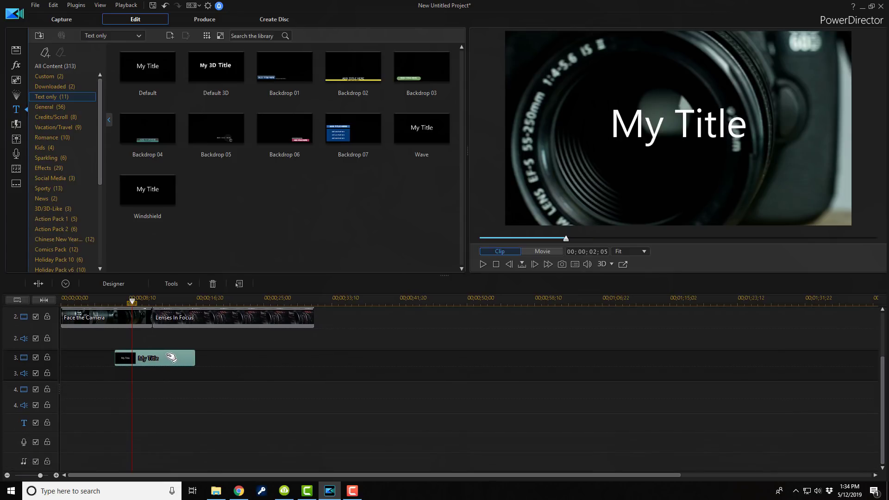
drag(172, 359, 161, 423)
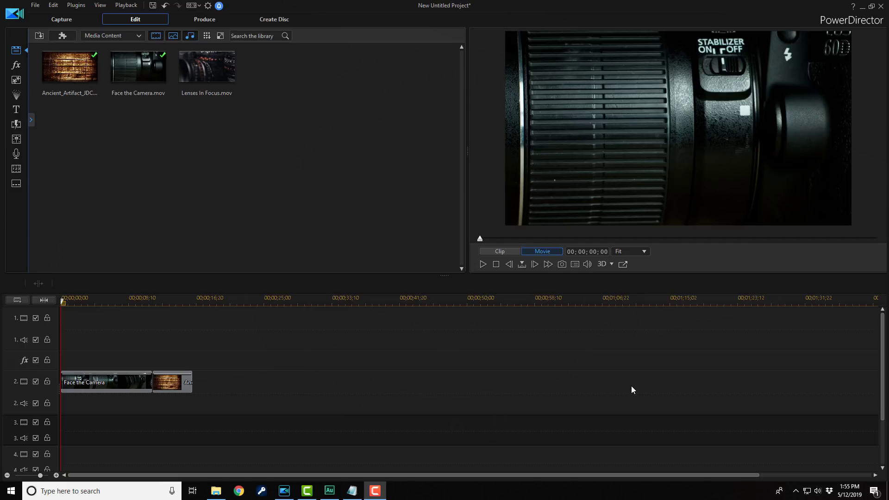
click(63, 36)
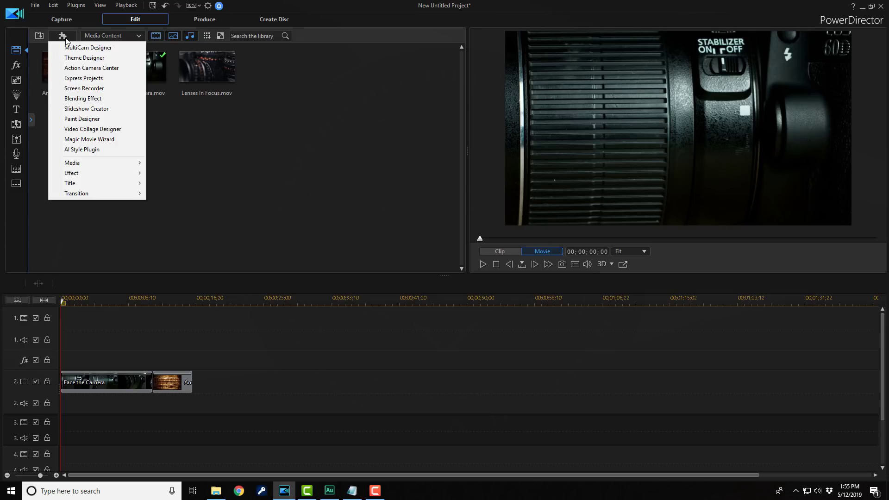
click(109, 142)
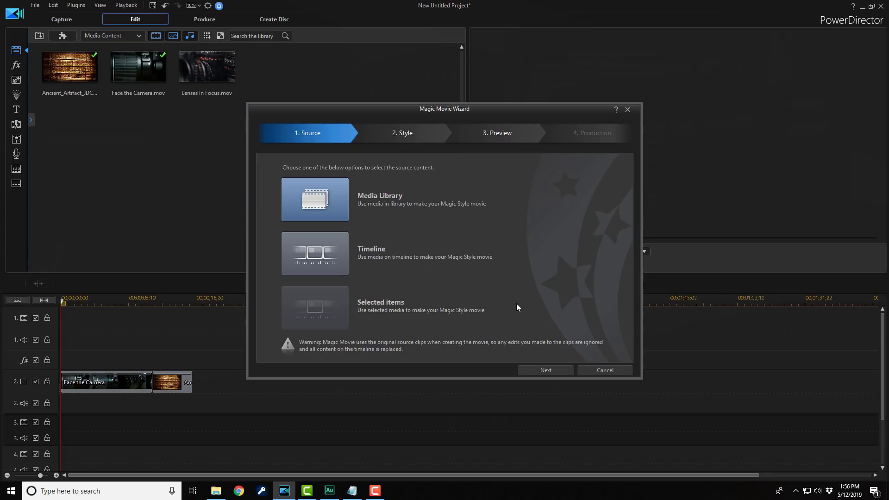
click(600, 373)
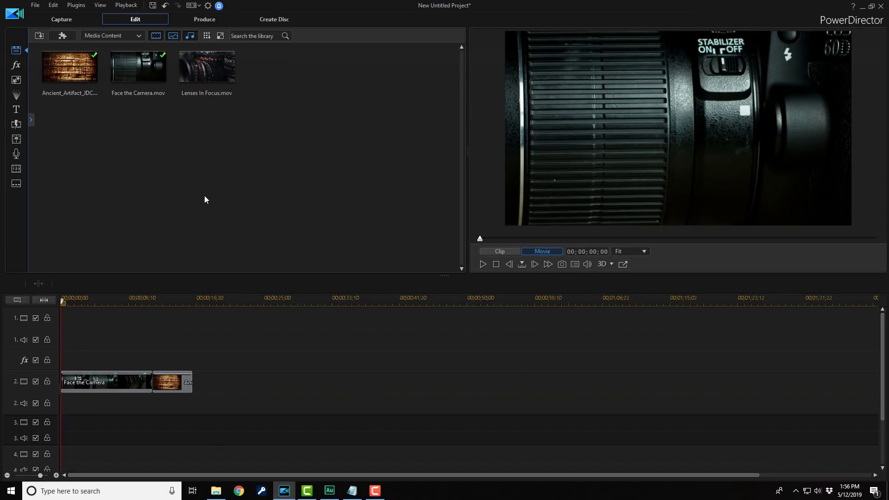
click(66, 41)
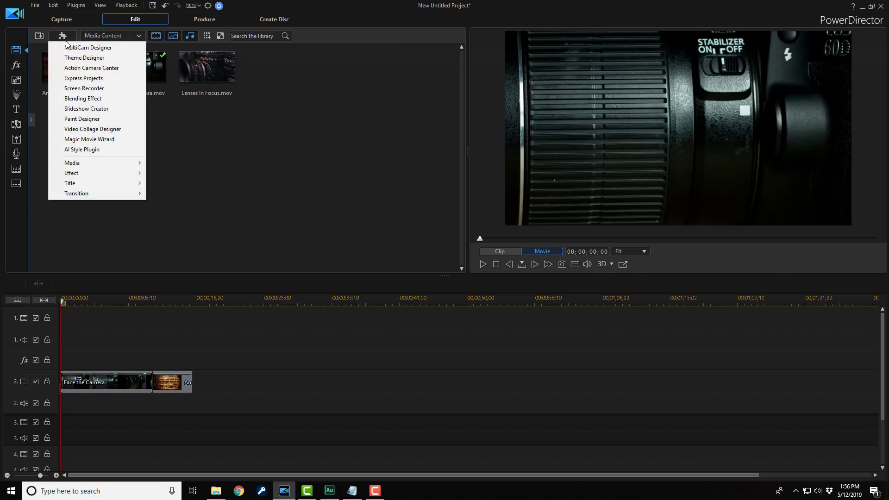
Launch the SmartSound Quicktracks generator, close Magic Music, and select the Face the Camera clip
mouse_move(86, 163)
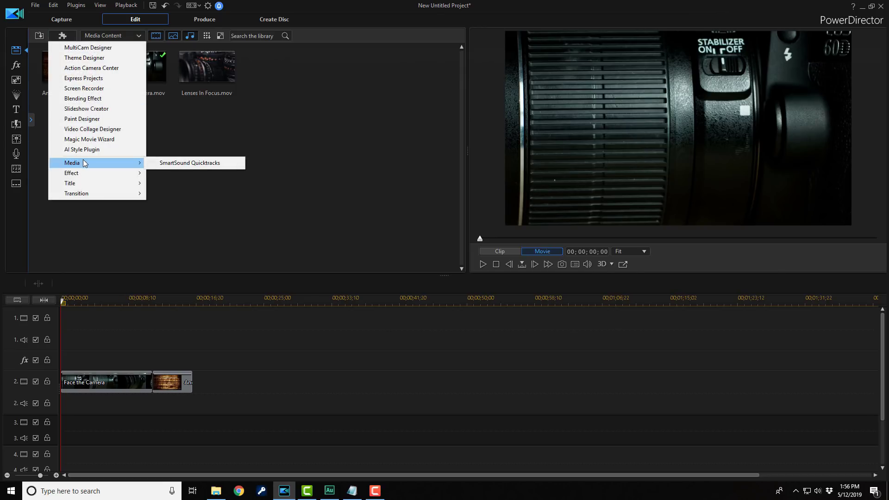
click(182, 163)
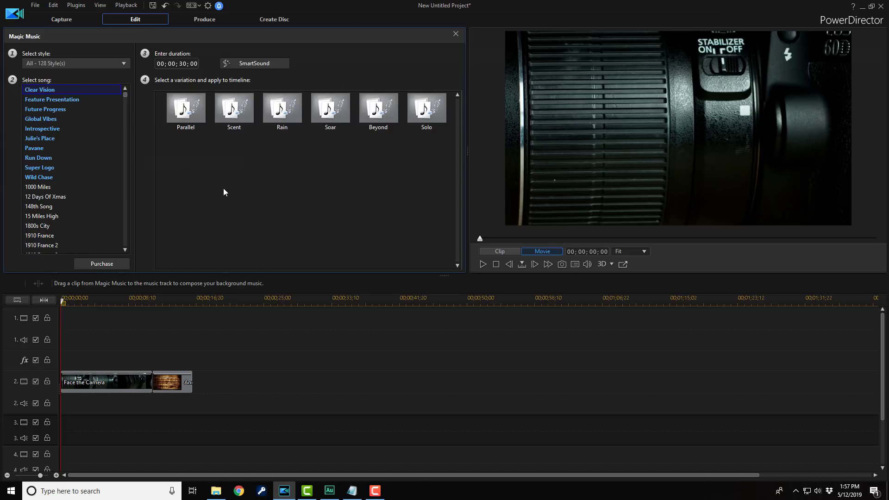
click(456, 34)
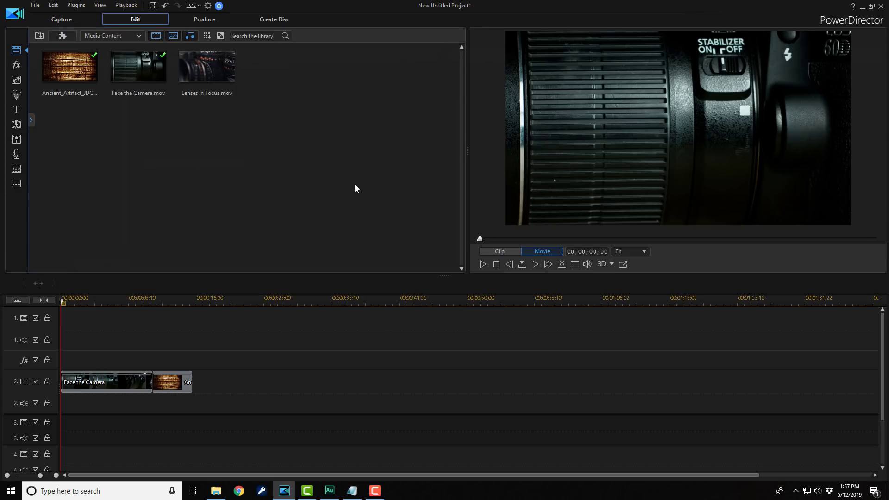
click(111, 384)
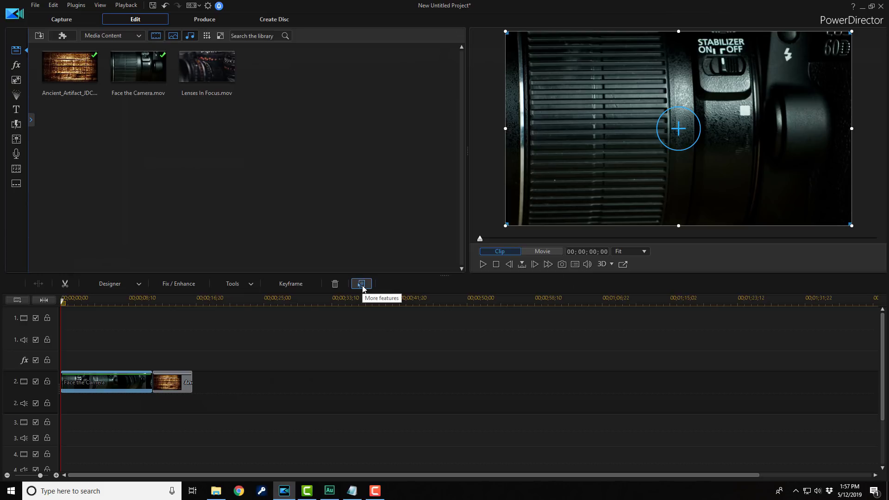
click(362, 284)
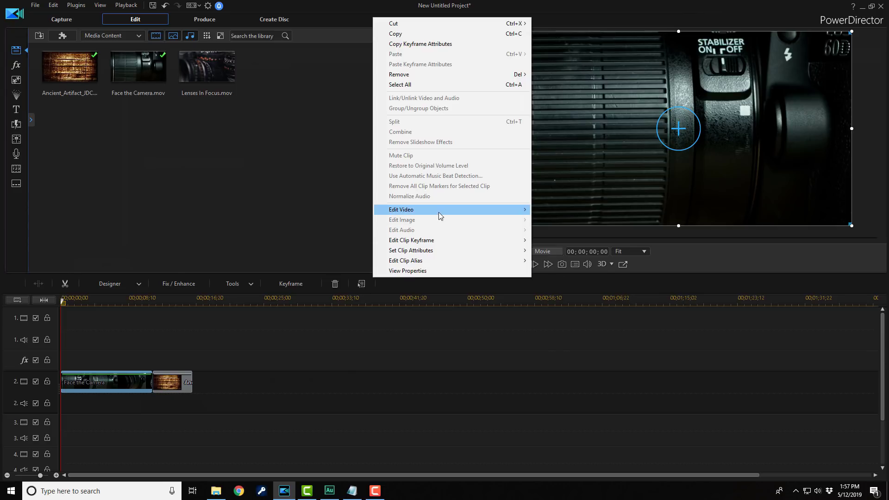
mouse_move(439, 212)
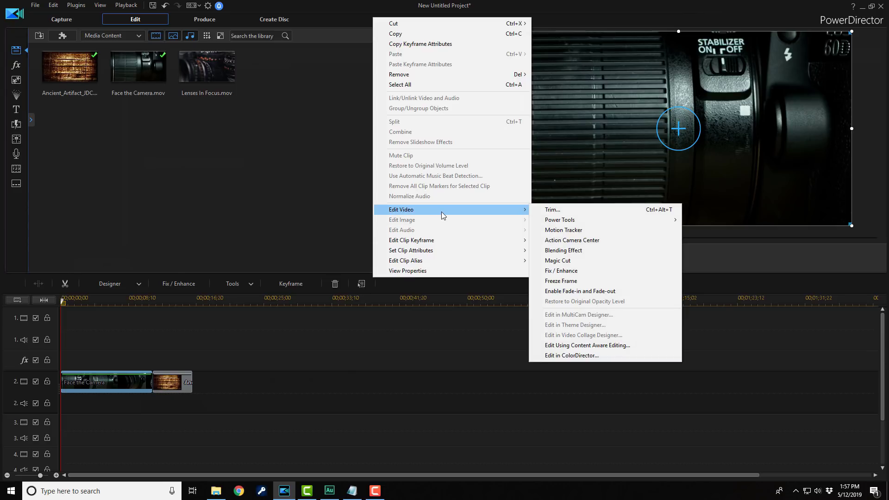
click(585, 265)
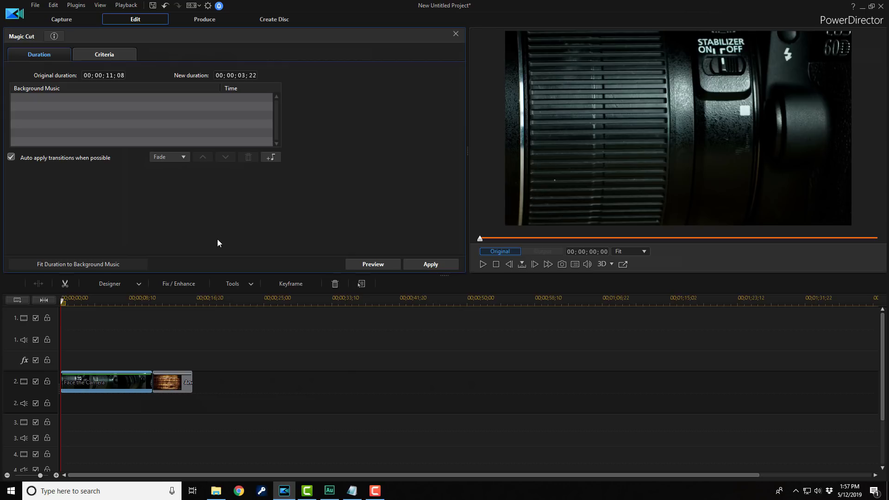
click(455, 34)
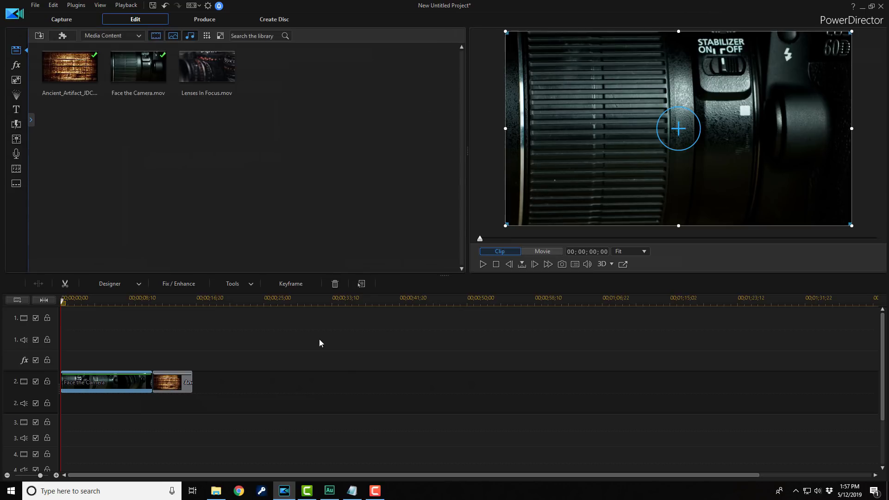
click(115, 382)
click(246, 285)
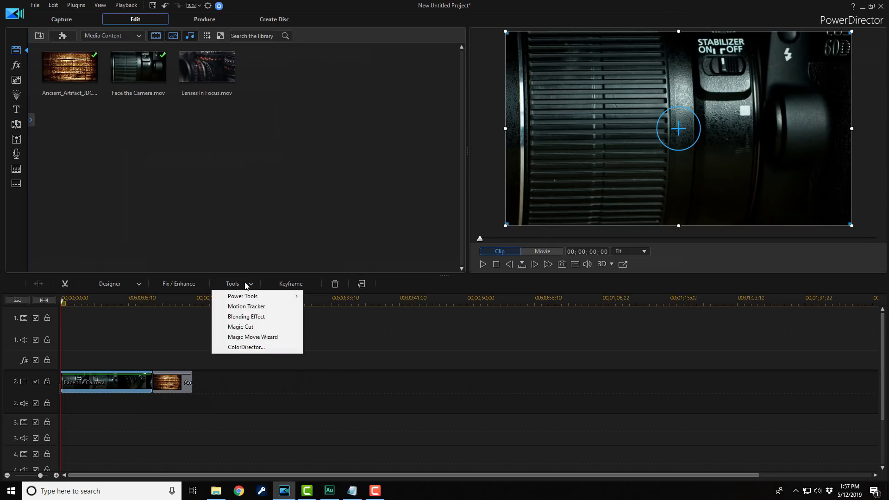
click(254, 328)
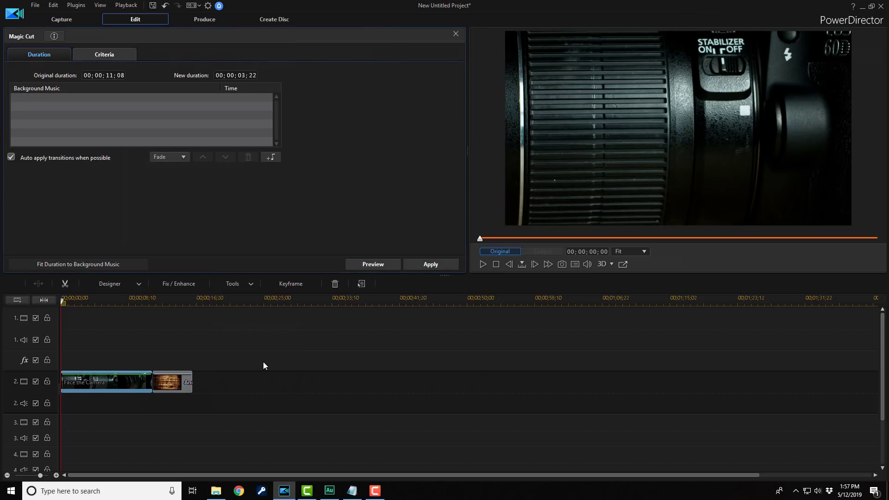
click(457, 35)
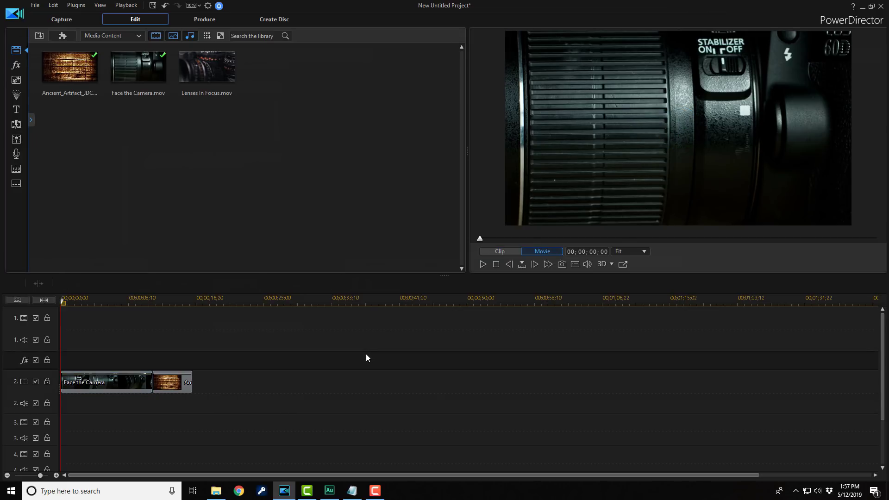
click(181, 388)
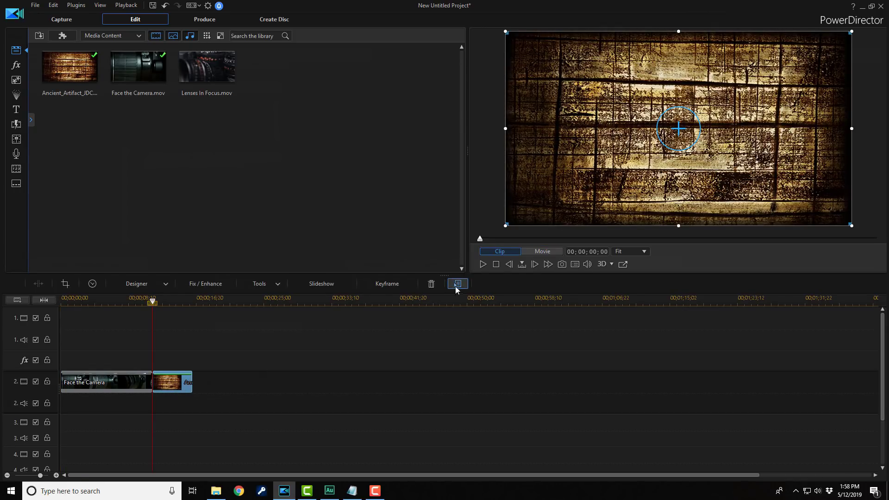
click(456, 287)
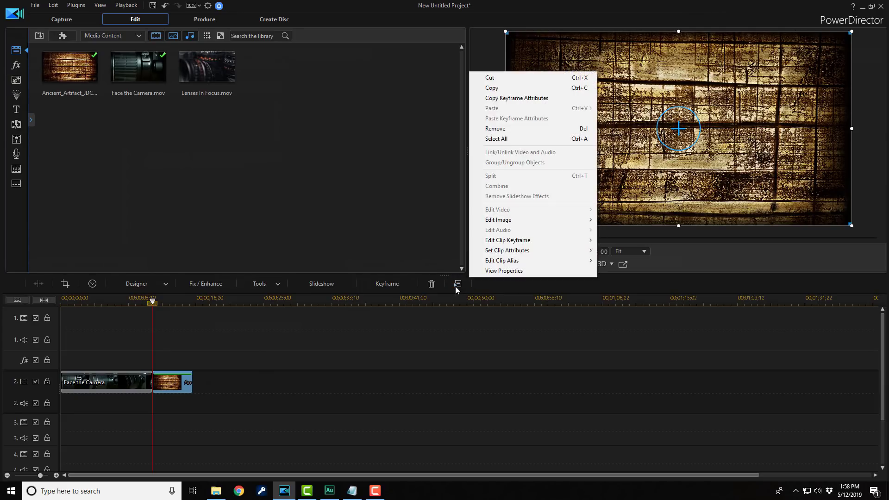
mouse_move(515, 221)
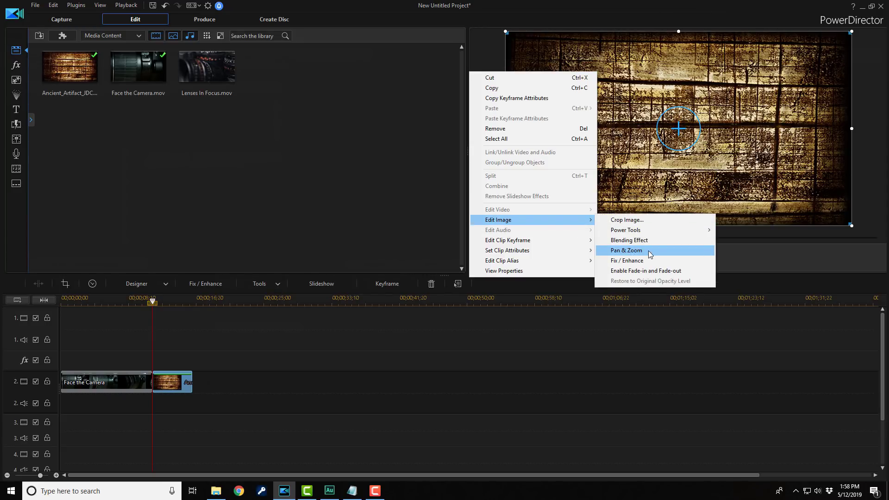
click(648, 251)
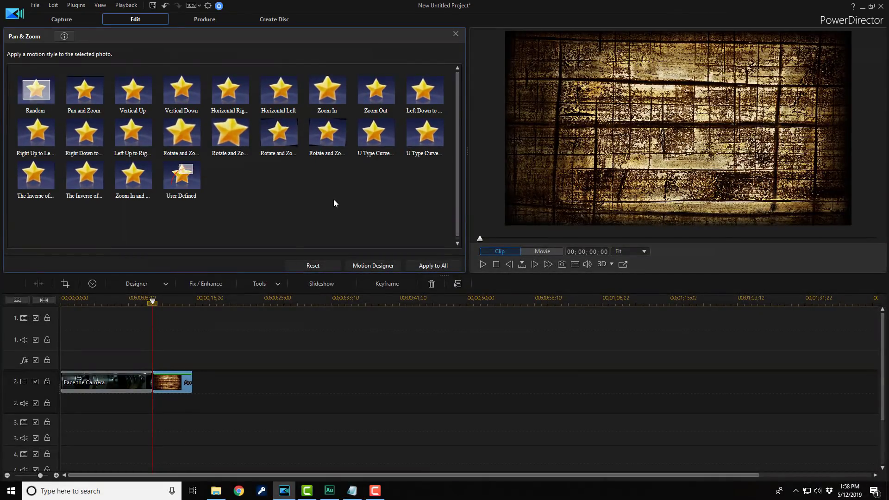
click(456, 34)
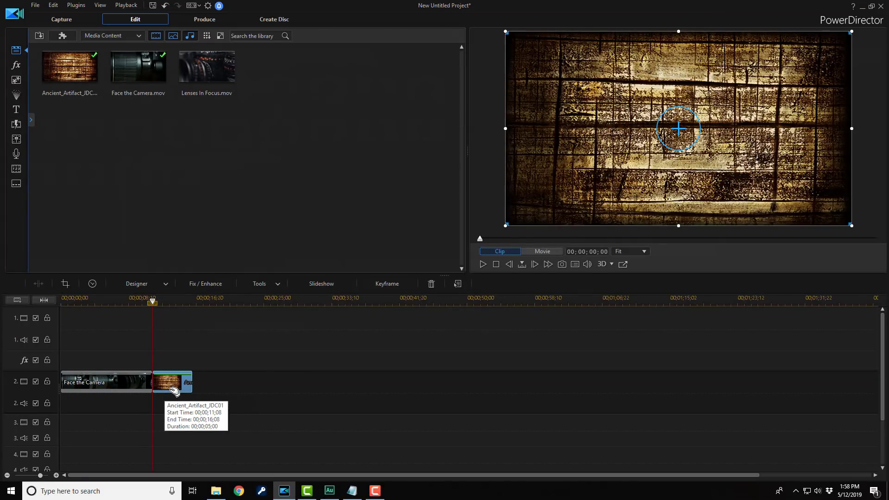
click(204, 390)
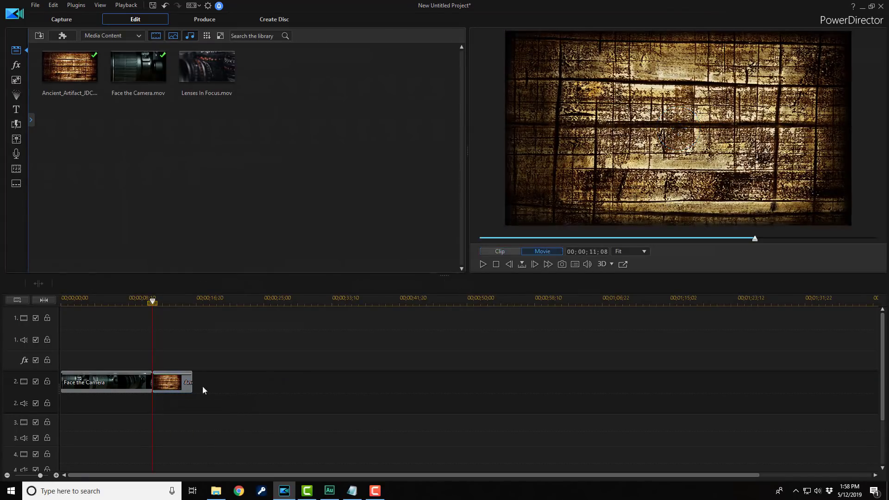
click(172, 389)
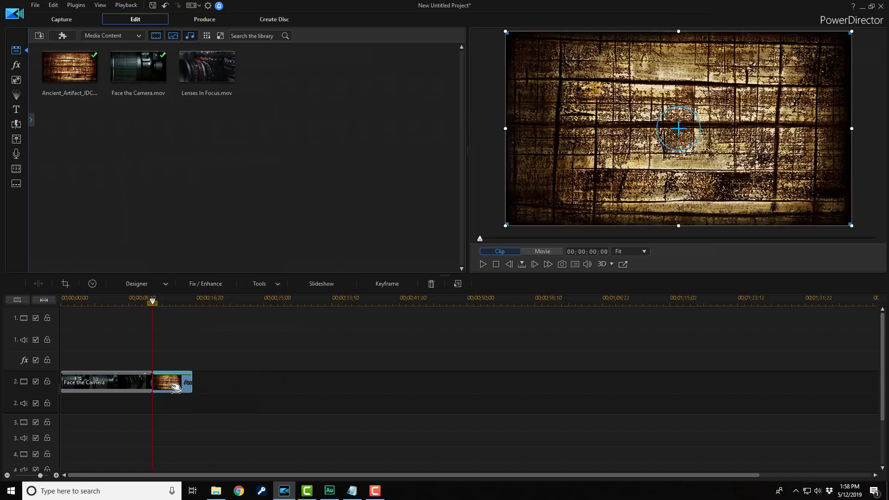
Show the clip Tools list containing Pan & Zoom
click(273, 287)
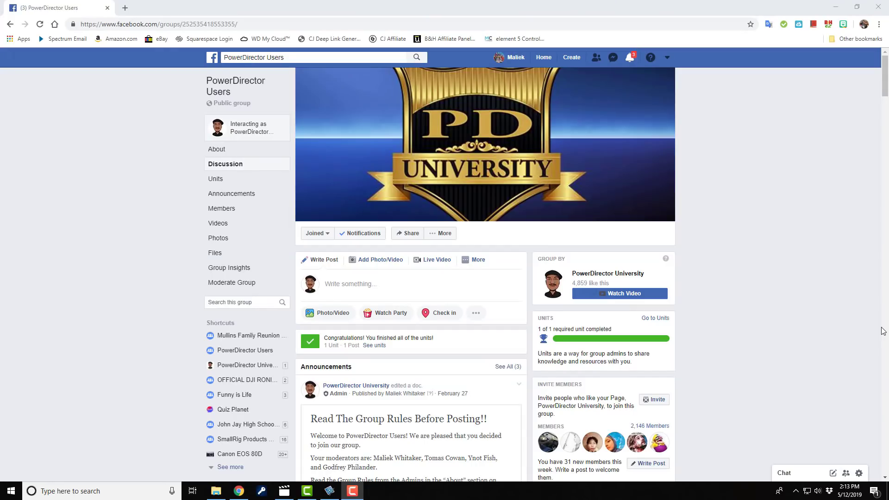
scroll(883, 330, down, 6)
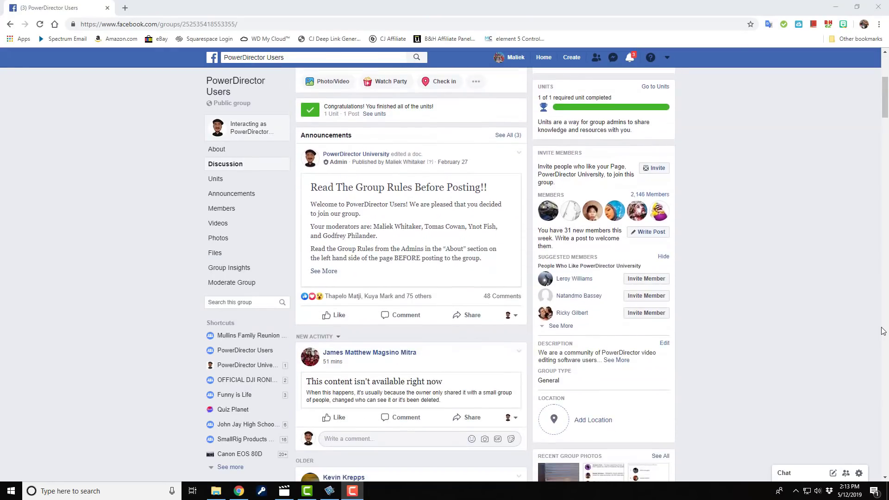
scroll(883, 331, down, 7)
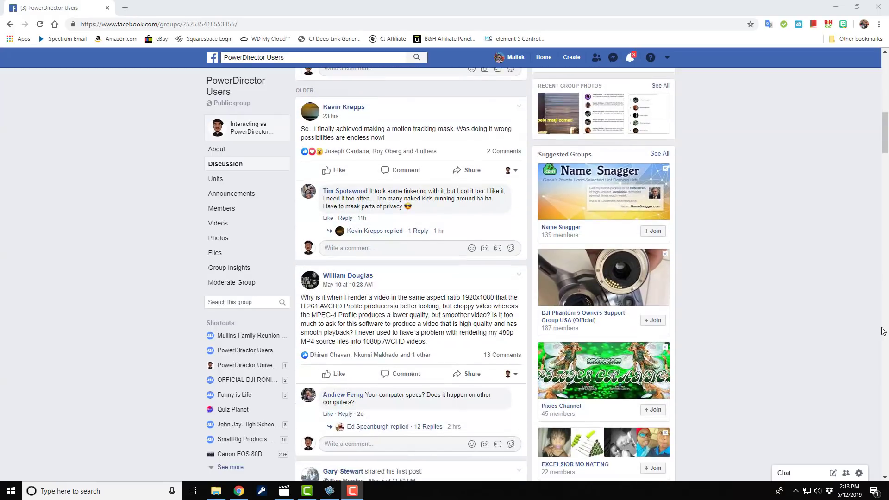